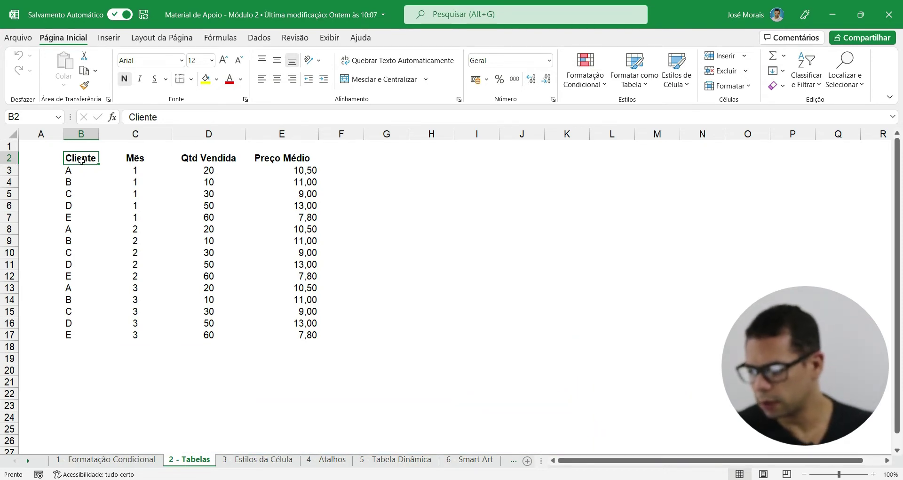
Step: Convert the range B2:E17 into a table, keeping its first row as headers
{"action": "left_click_drag", "start_coordinate": [70, 159], "coordinate": [301, 335]}
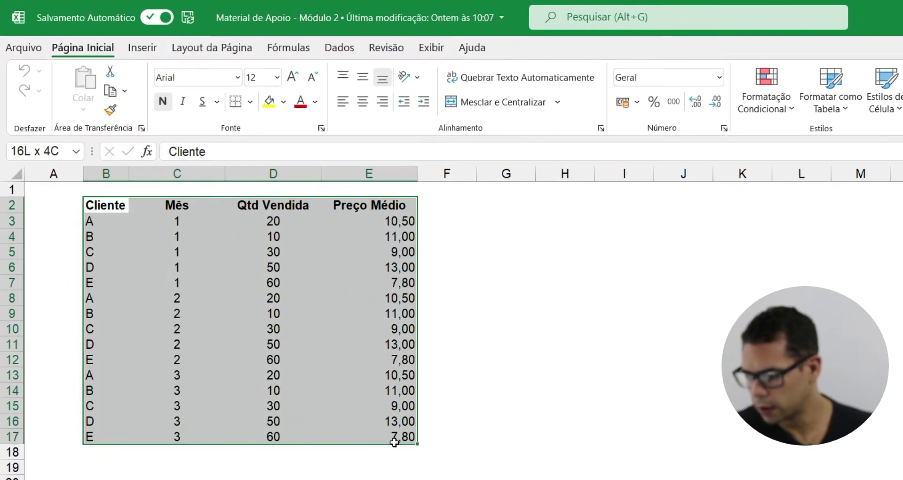
{"action": "left_click_drag", "start_coordinate": [394, 442], "coordinate": [396, 445]}
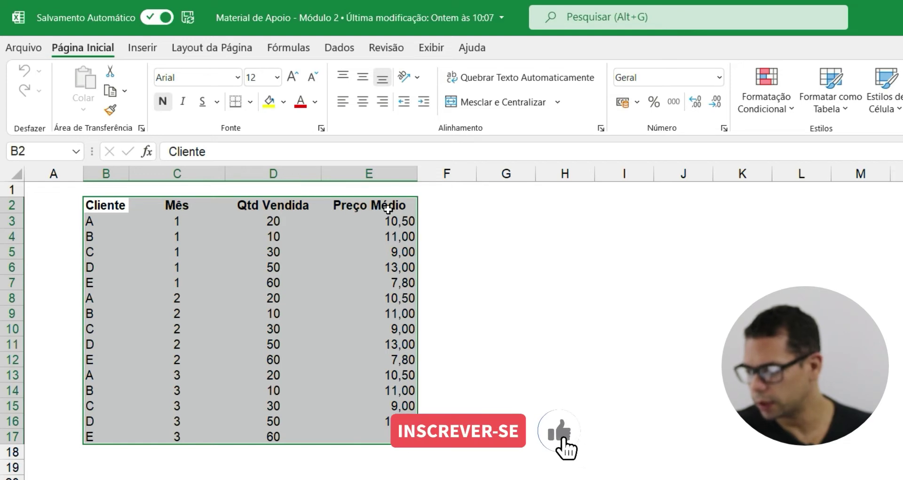
{"action": "left_click", "coordinate": [141, 50]}
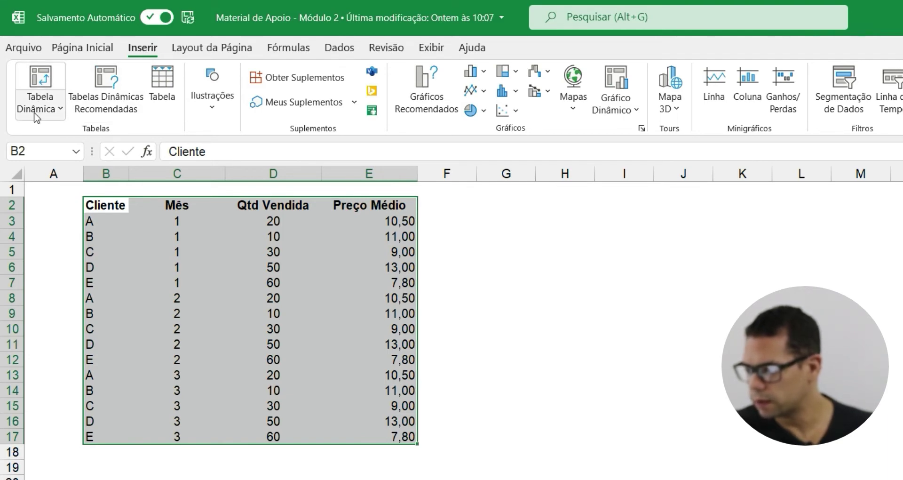
{"action": "left_click", "coordinate": [168, 92]}
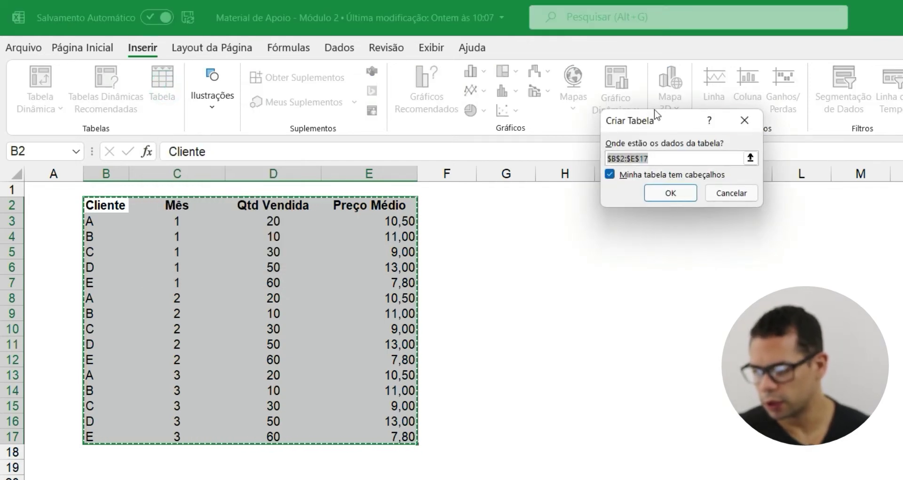
{"action": "left_click_drag", "start_coordinate": [633, 122], "coordinate": [522, 215]}
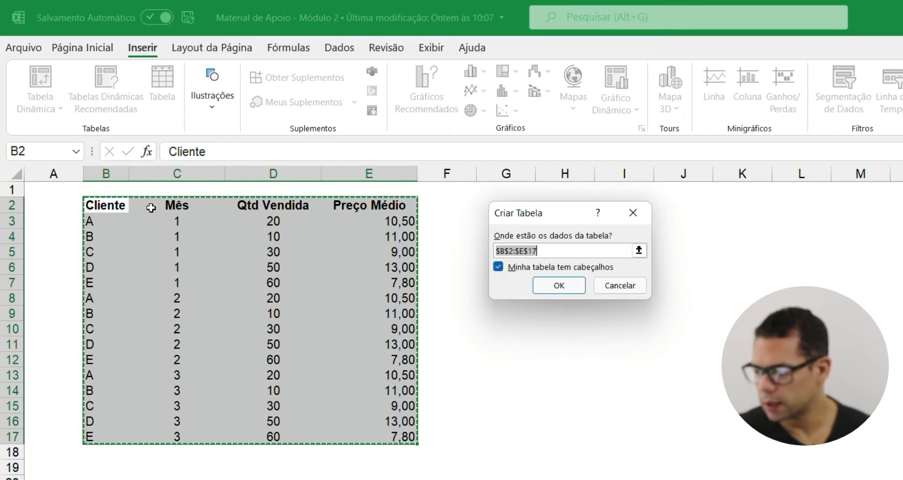
{"action": "left_click", "coordinate": [560, 286]}
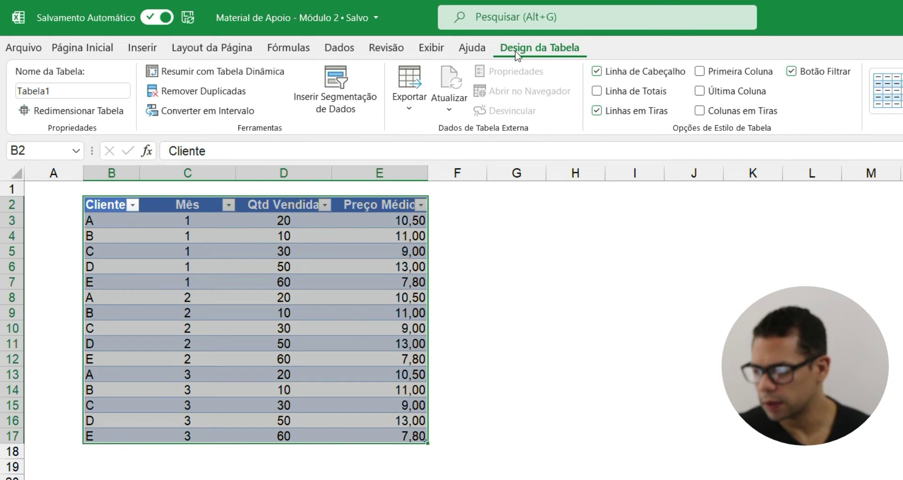
Step: Apply the green banded style with a solid green header row to the table
{"action": "left_click", "coordinate": [502, 222]}
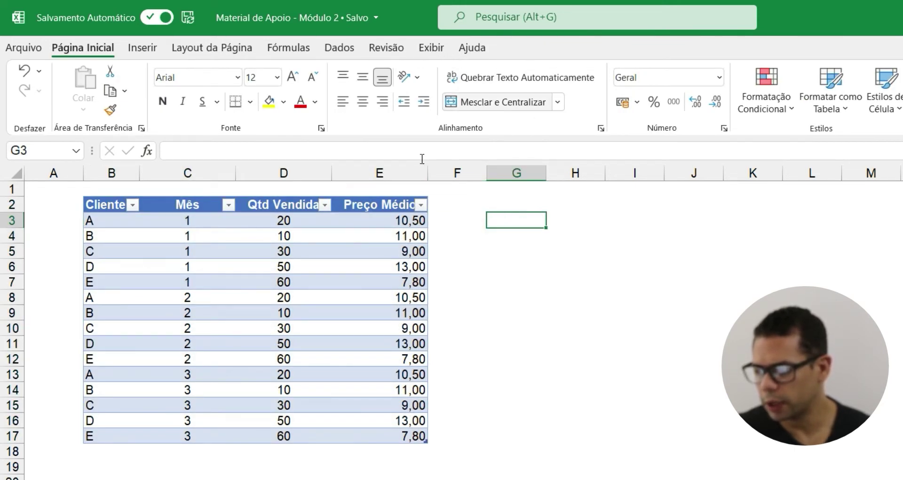
{"action": "left_click", "coordinate": [348, 308]}
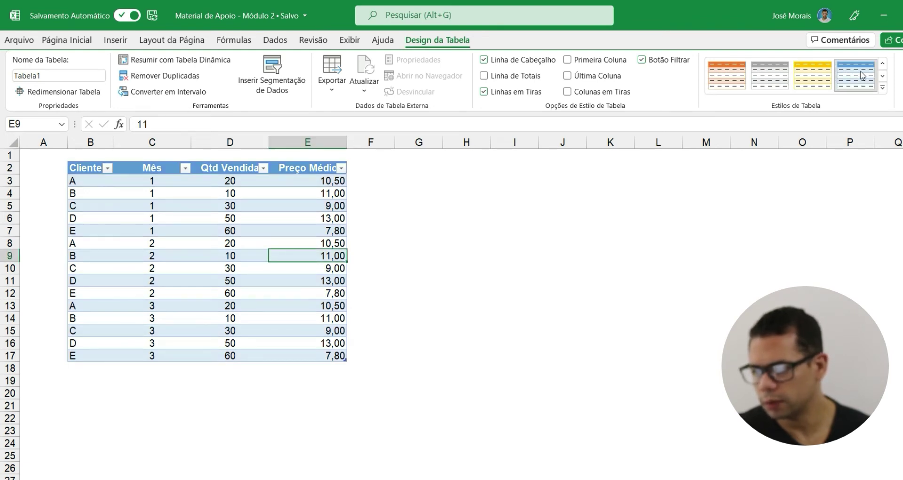
{"action": "left_click", "coordinate": [883, 76]}
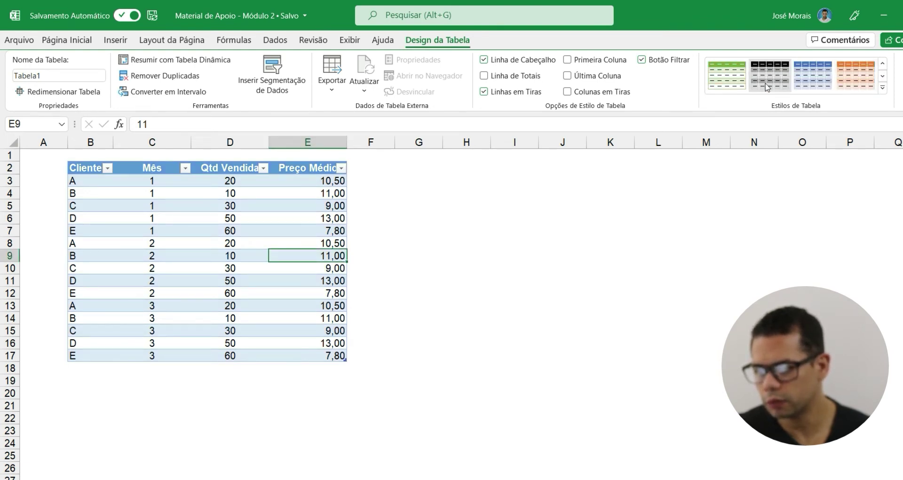
{"action": "left_click", "coordinate": [727, 75]}
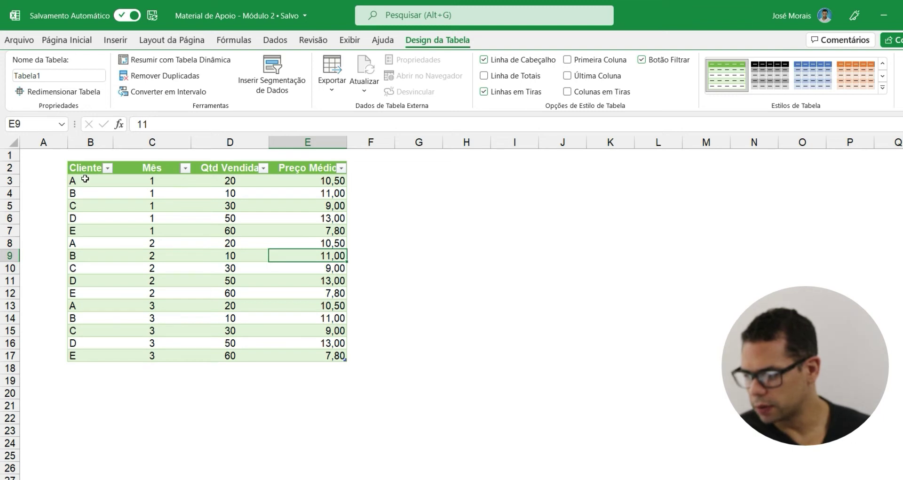
{"action": "left_click_drag", "start_coordinate": [85, 180], "coordinate": [90, 360]}
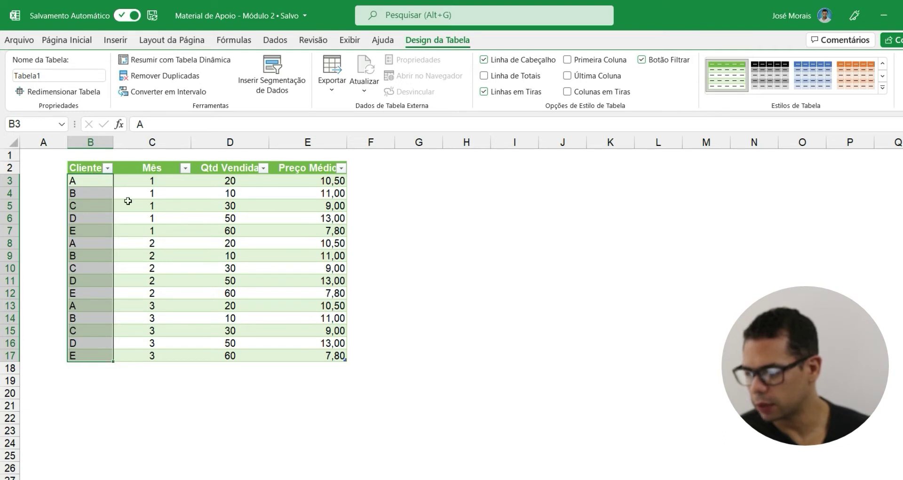
{"action": "left_click_drag", "start_coordinate": [151, 183], "coordinate": [169, 344]}
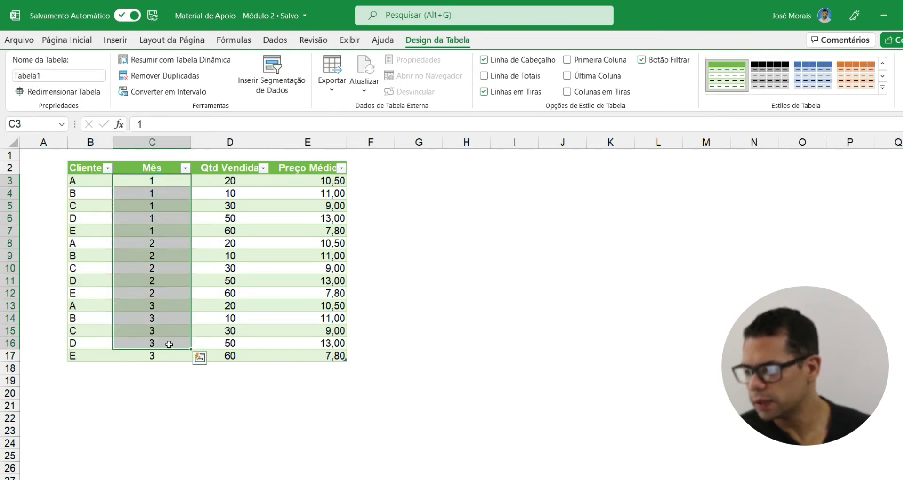
{"action": "left_click_drag", "start_coordinate": [245, 180], "coordinate": [242, 350]}
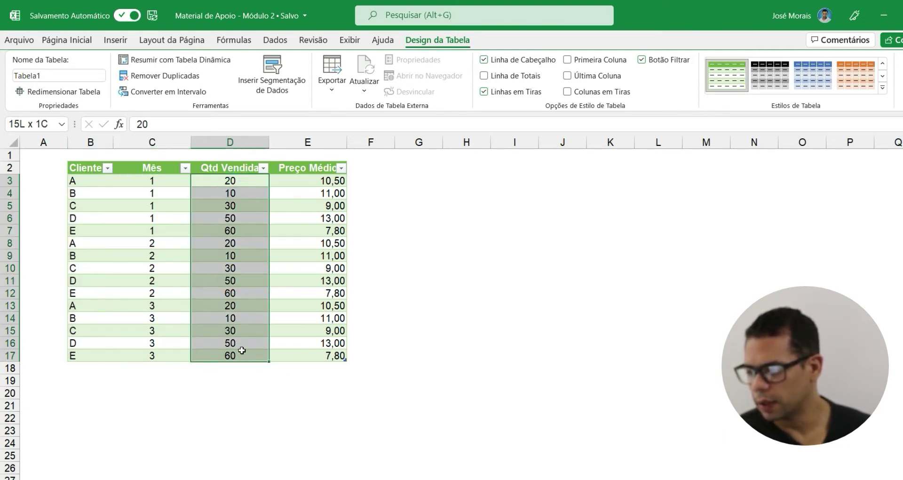
{"action": "left_click", "coordinate": [304, 181]}
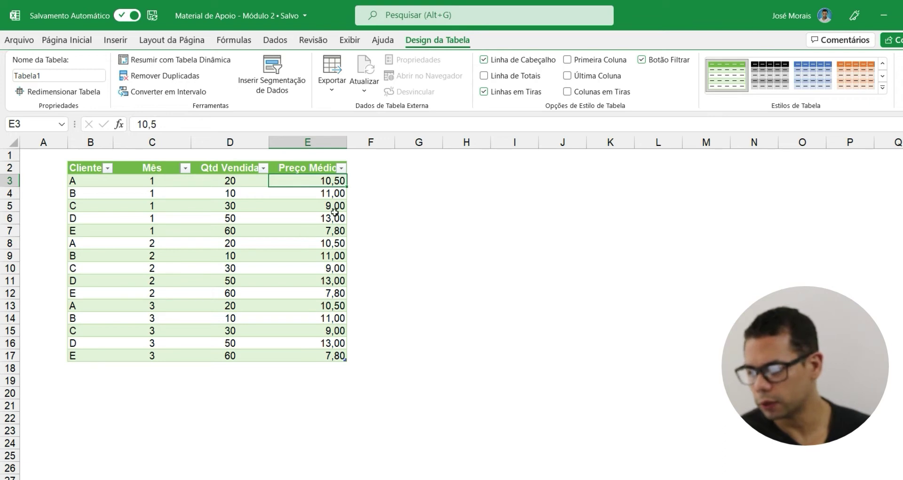
Step: Add a new table column headed "Valor da Venda" in F2 and fit column F's width to its header
{"action": "left_click", "coordinate": [350, 168]}
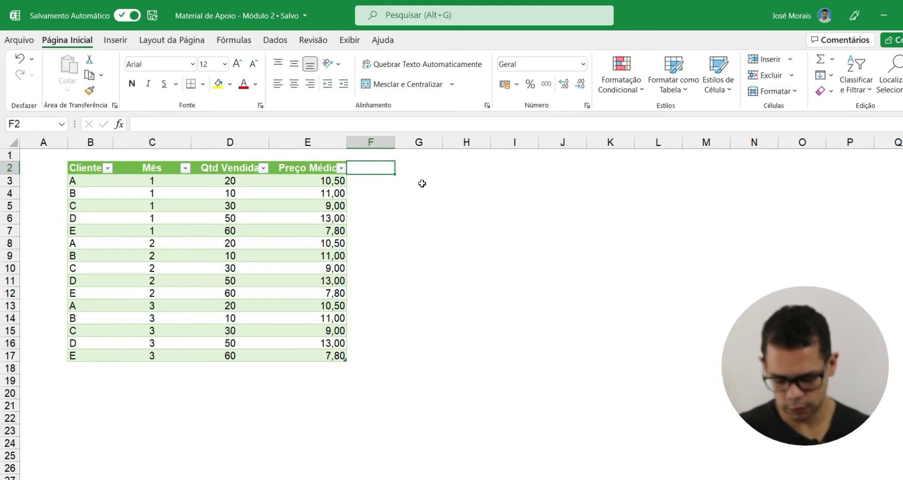
{"action": "type", "text": "FV"}
{"action": "key", "text": "BackSpace"}
{"action": "key", "text": "BackSpace"}
{"action": "type", "text": "V"}
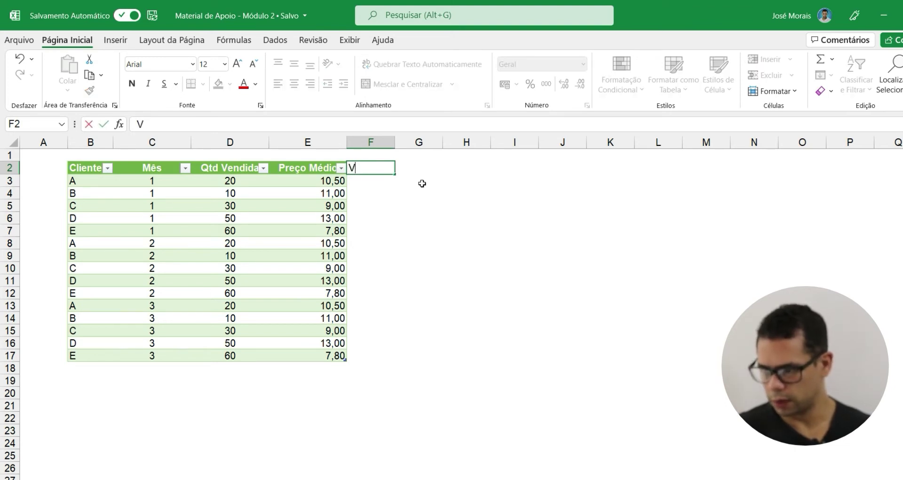
{"action": "type", "text": "enda"}
{"action": "key", "text": "BackSpace"}
{"action": "key", "text": "BackSpace"}
{"action": "key", "text": "BackSpace"}
{"action": "key", "text": "BackSpace"}
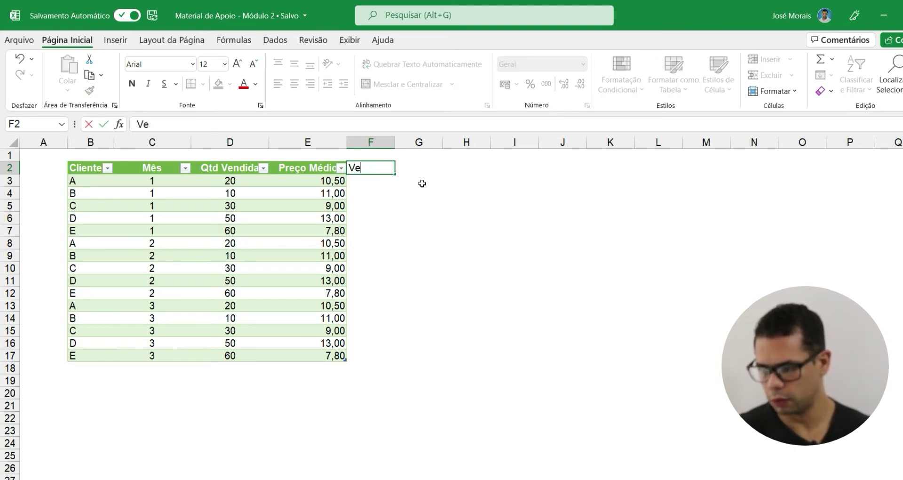
{"action": "type", "text": "alor da Venda"}
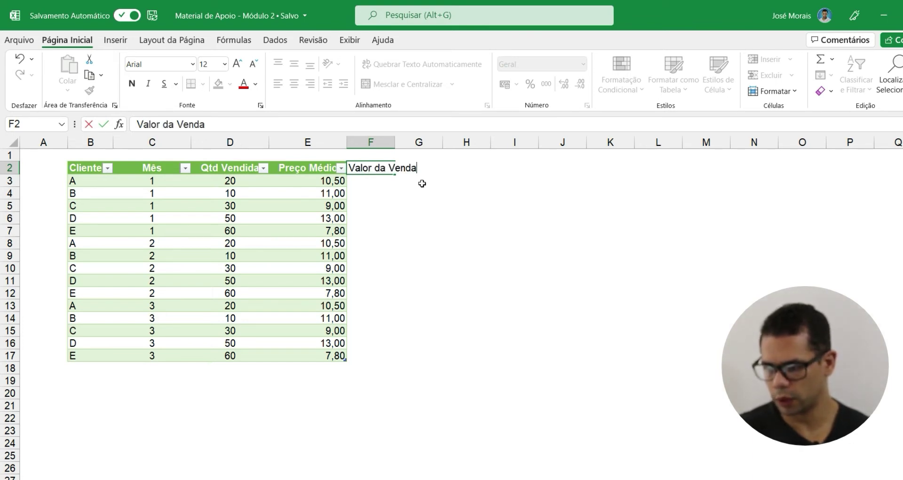
{"action": "key", "text": "Return"}
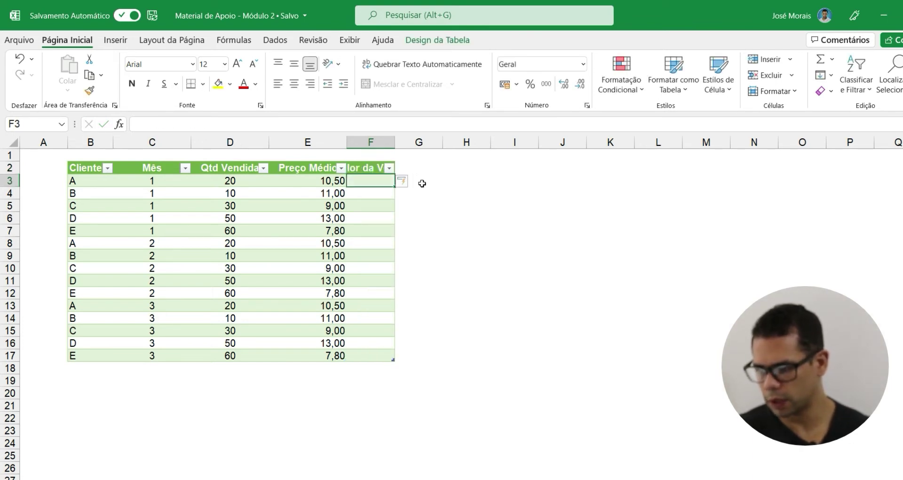
{"action": "double_click", "coordinate": [395, 142]}
{"action": "left_click", "coordinate": [397, 170]}
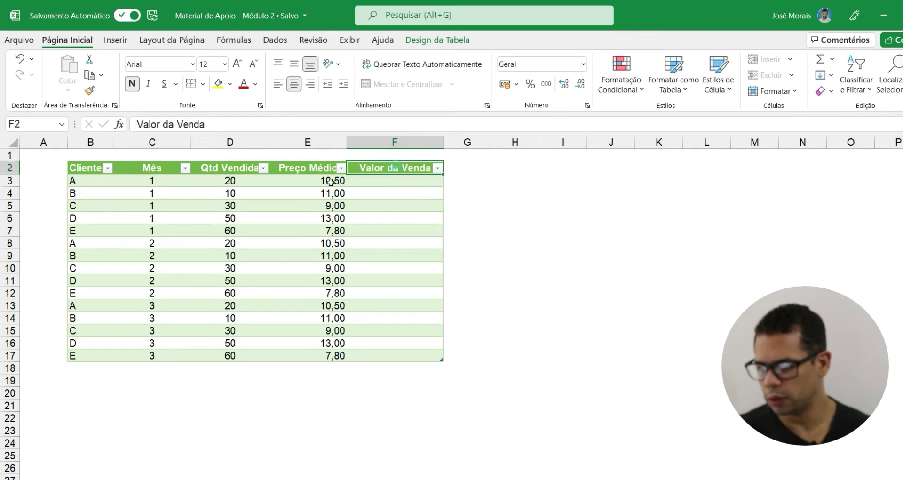
Step: Fill the Valor da Venda column with the formula =[@[Qtd Vendida]]*[@[Preço Médio]], entered in F3
{"action": "left_click", "coordinate": [308, 170]}
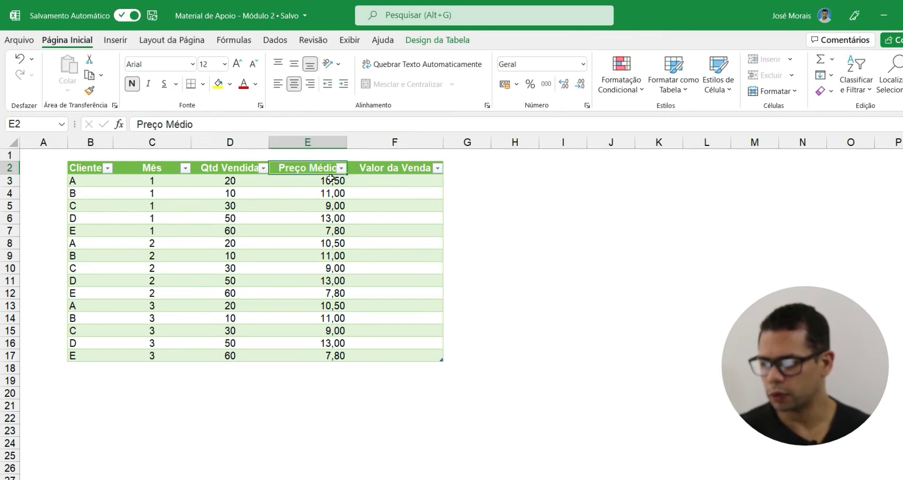
{"action": "left_click", "coordinate": [389, 181]}
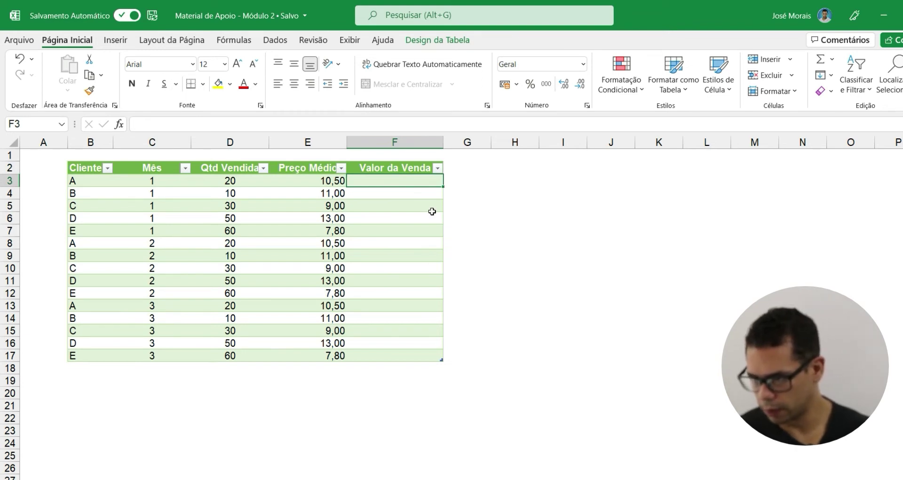
{"action": "left_click", "coordinate": [226, 179]}
{"action": "left_click", "coordinate": [315, 180]}
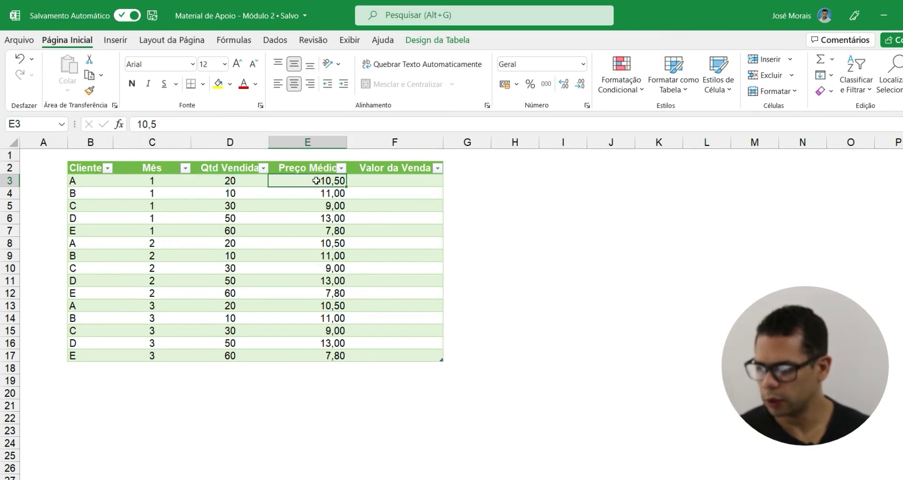
{"action": "left_click", "coordinate": [390, 179]}
{"action": "type", "text": "="}
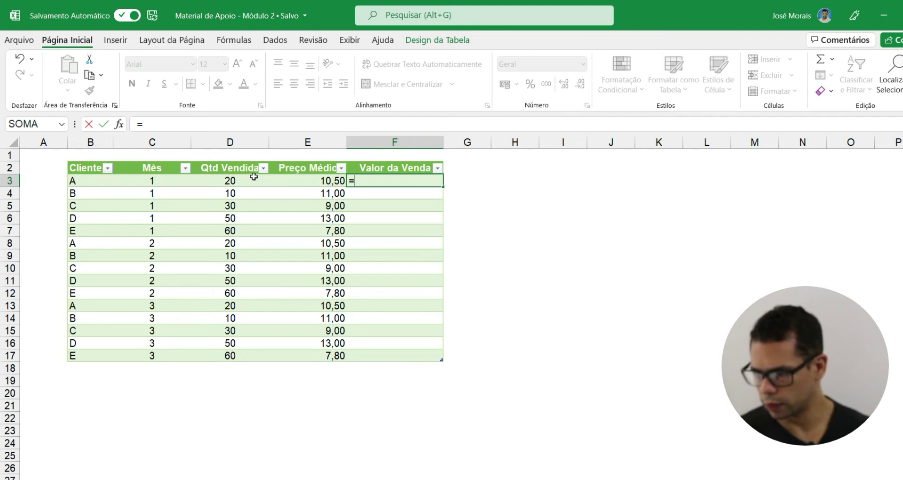
{"action": "left_click", "coordinate": [219, 179]}
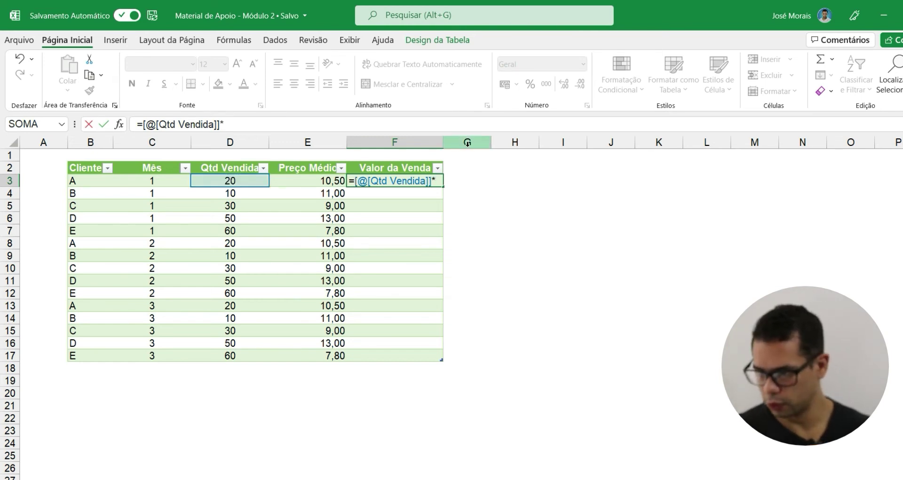
{"action": "left_click", "coordinate": [307, 181]}
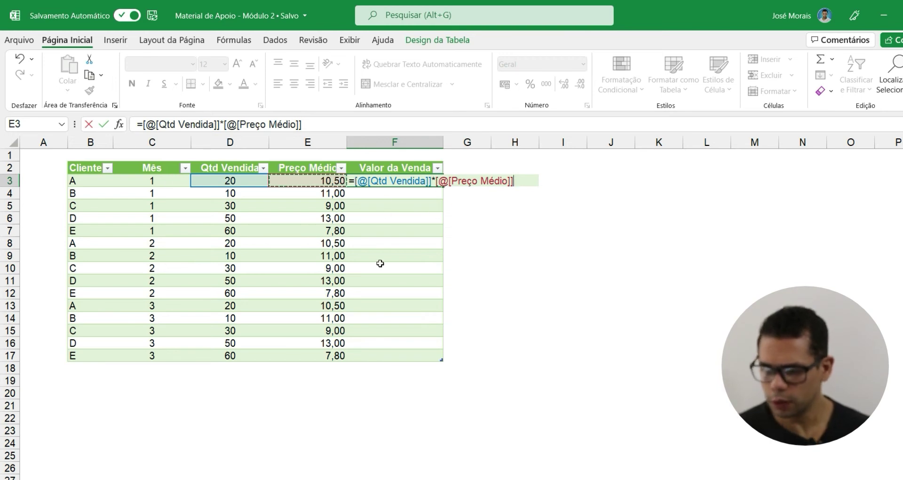
{"action": "key", "text": "Return"}
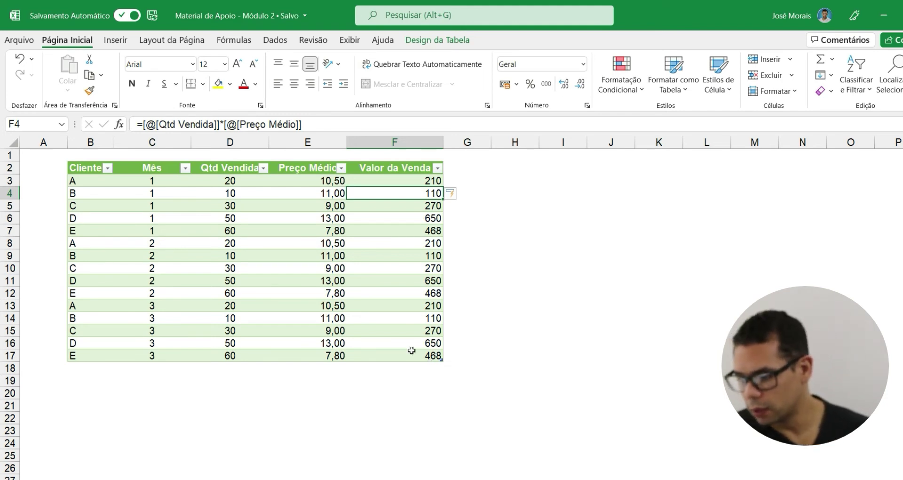
Step: Format the Valor da Venda values in F3:F17 as numbers with two decimals and a thousands separator
{"action": "left_click", "coordinate": [397, 179]}
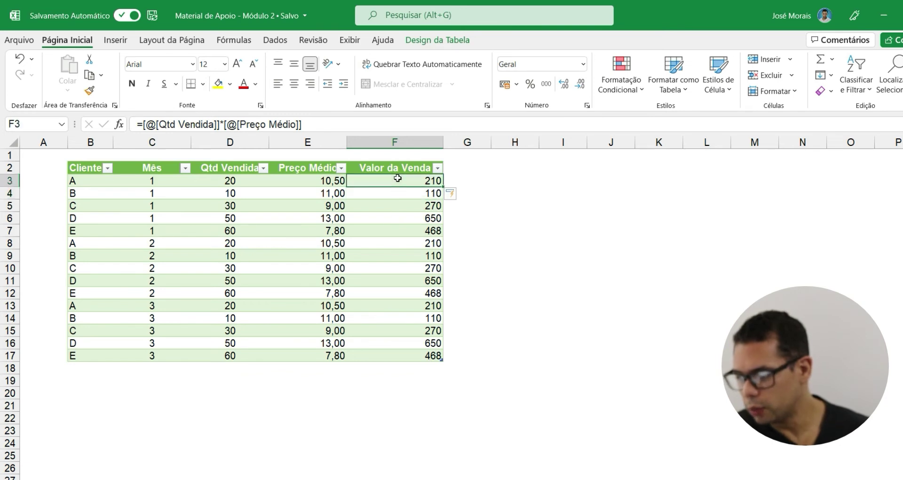
{"action": "left_click", "coordinate": [230, 185]}
{"action": "left_click", "coordinate": [299, 183]}
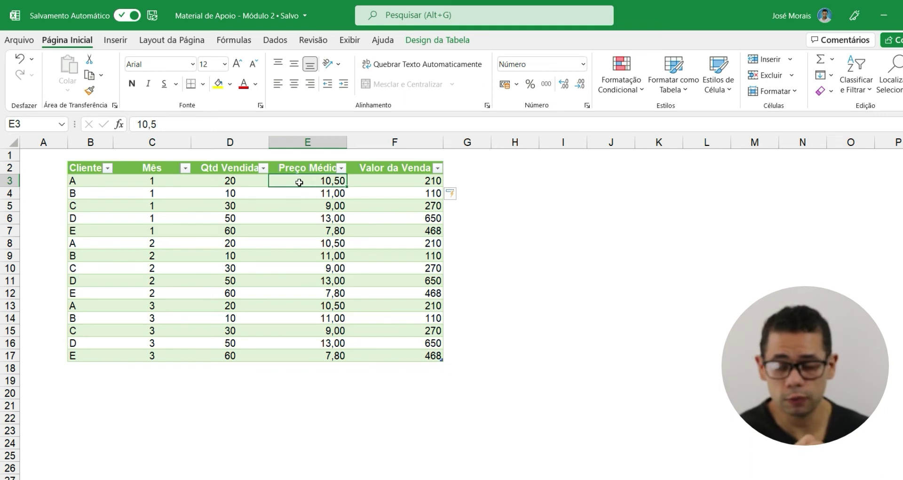
{"action": "left_click", "coordinate": [389, 176]}
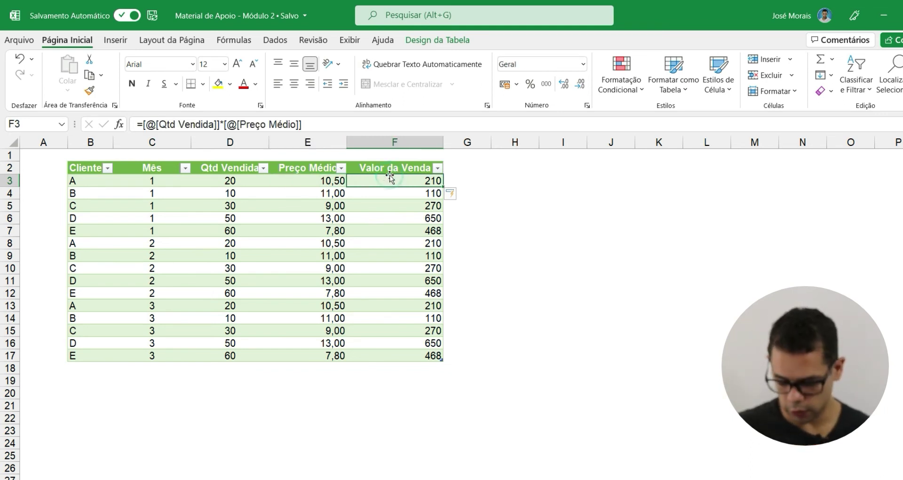
{"action": "left_click", "coordinate": [391, 178]}
{"action": "key", "text": "ctrl+shift+1"}
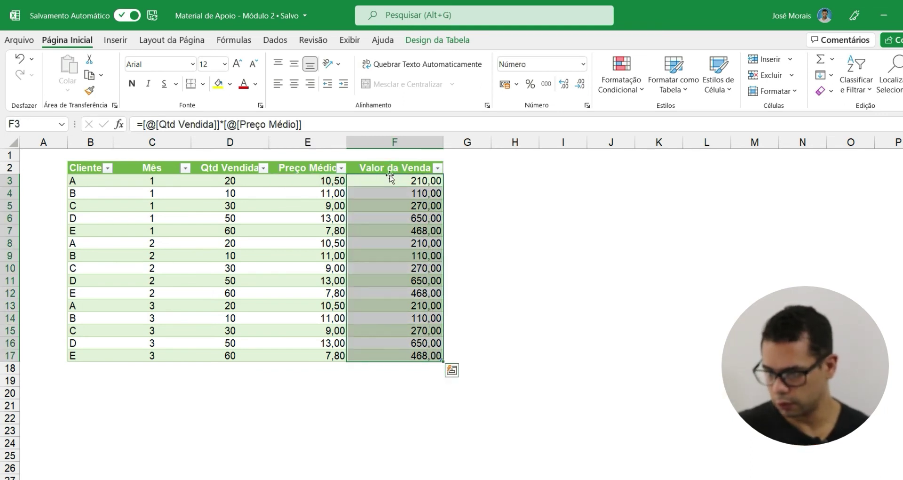
{"action": "left_click", "coordinate": [426, 183]}
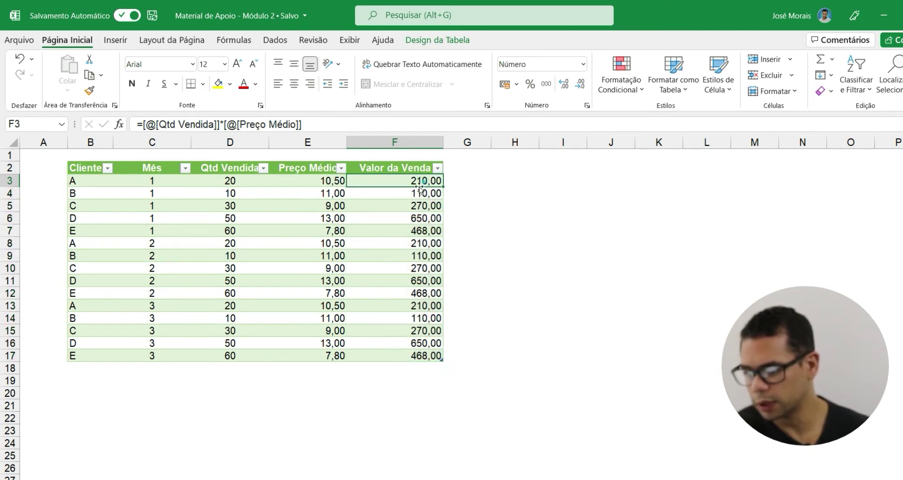
Step: Add a total row (Linha de Totais) below the table's data
{"action": "left_click", "coordinate": [395, 355]}
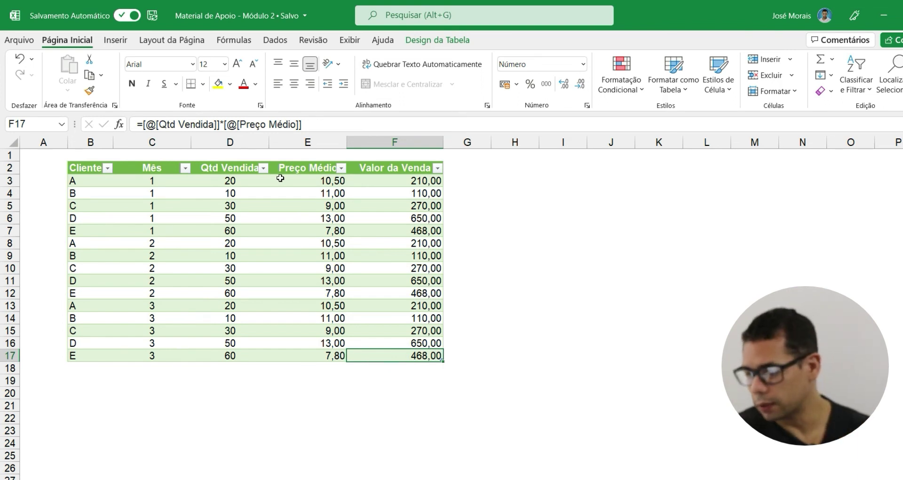
{"action": "left_click", "coordinate": [446, 42]}
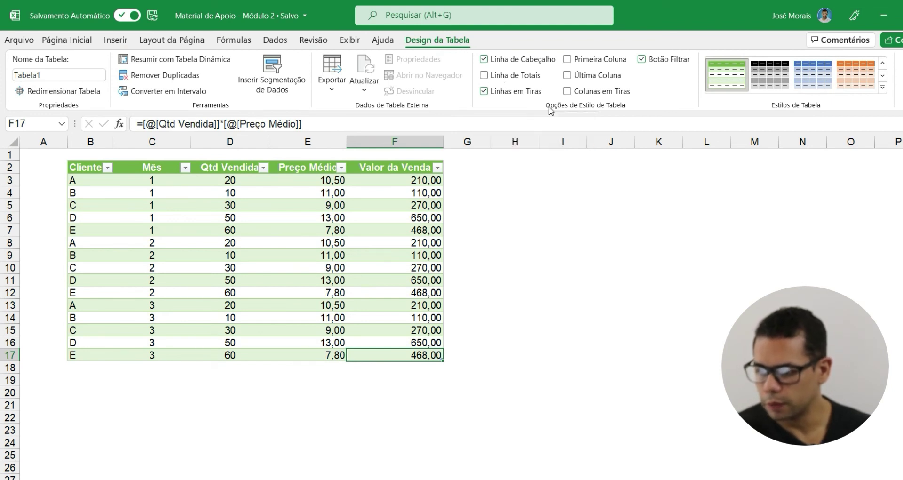
{"action": "left_click", "coordinate": [484, 75]}
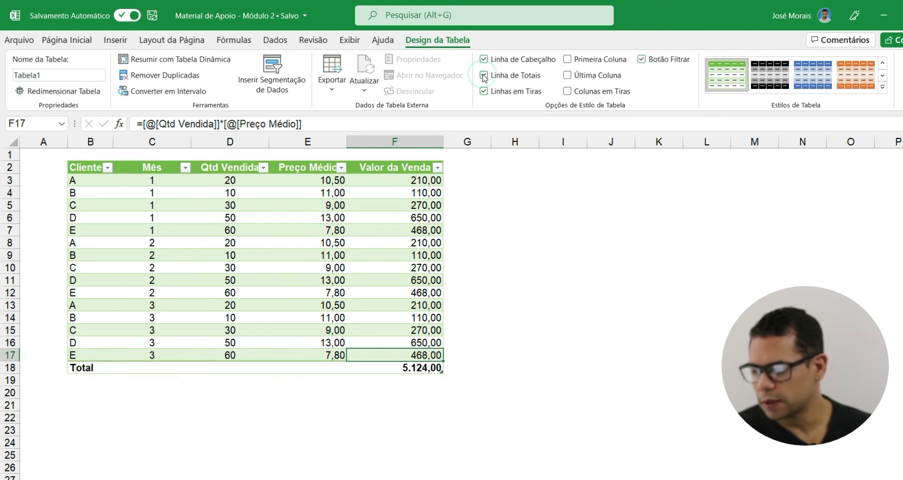
Step: Show the average (Média) of the Preço Médio column in the total row, in E18
{"action": "left_click", "coordinate": [427, 368]}
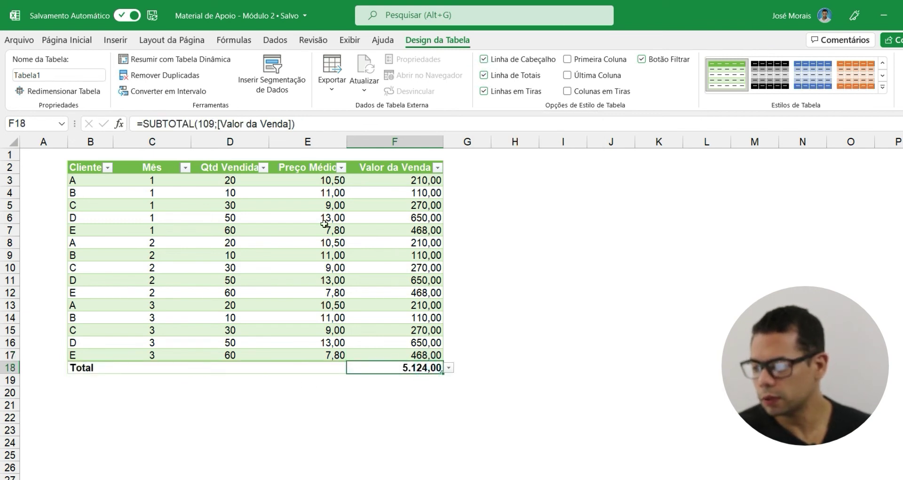
{"action": "key", "text": "ctrl+t"}
{"action": "left_click", "coordinate": [314, 367]}
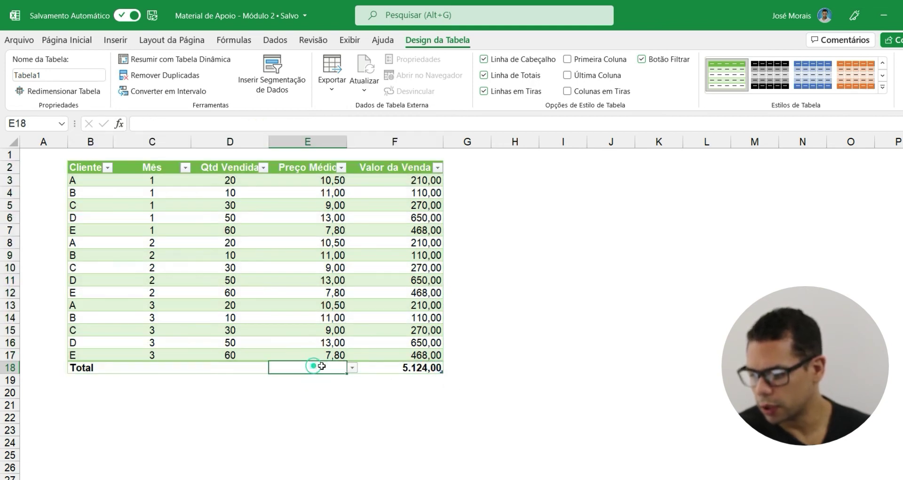
{"action": "left_click", "coordinate": [352, 368]}
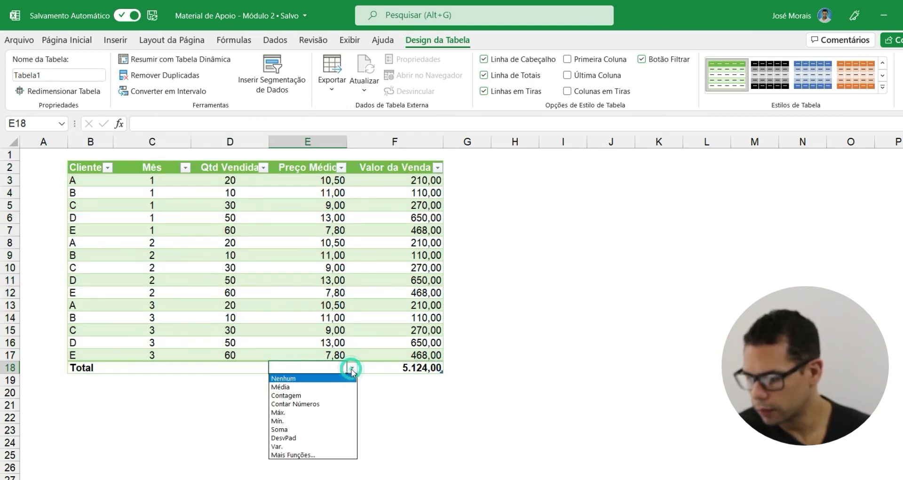
{"action": "left_click", "coordinate": [307, 387]}
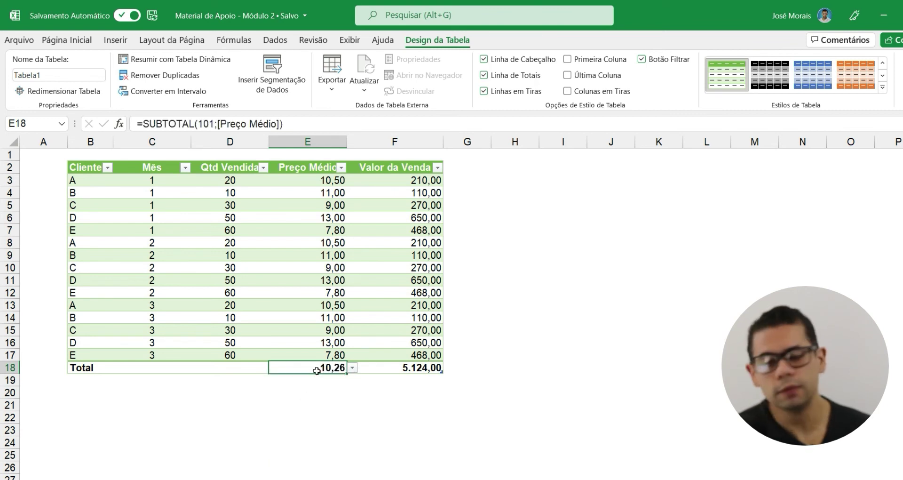
Step: Try the Máx. and Mín. functions for the Qtd Vendida column in total row cell D18
{"action": "left_click", "coordinate": [236, 369]}
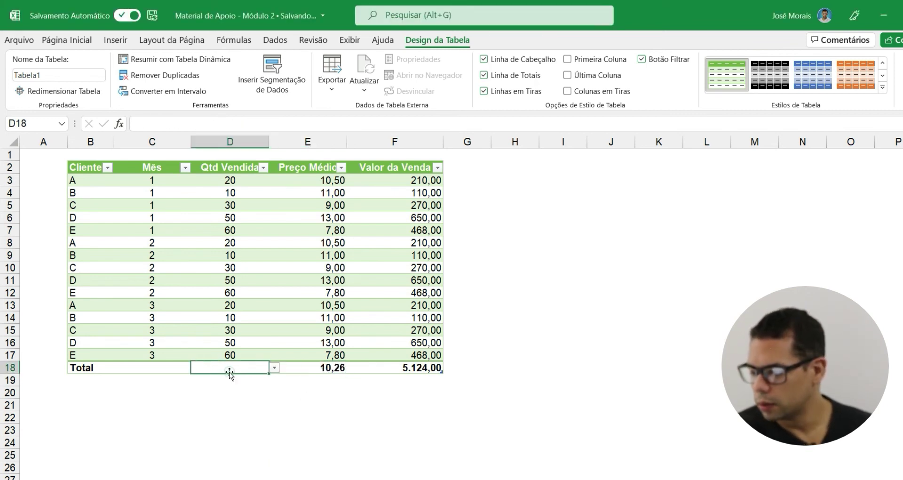
{"action": "left_click", "coordinate": [274, 369]}
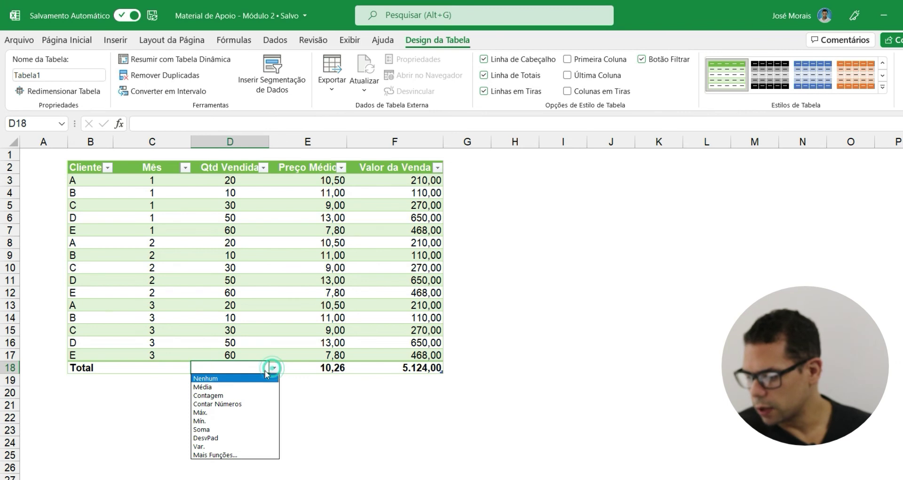
{"action": "left_click", "coordinate": [229, 414]}
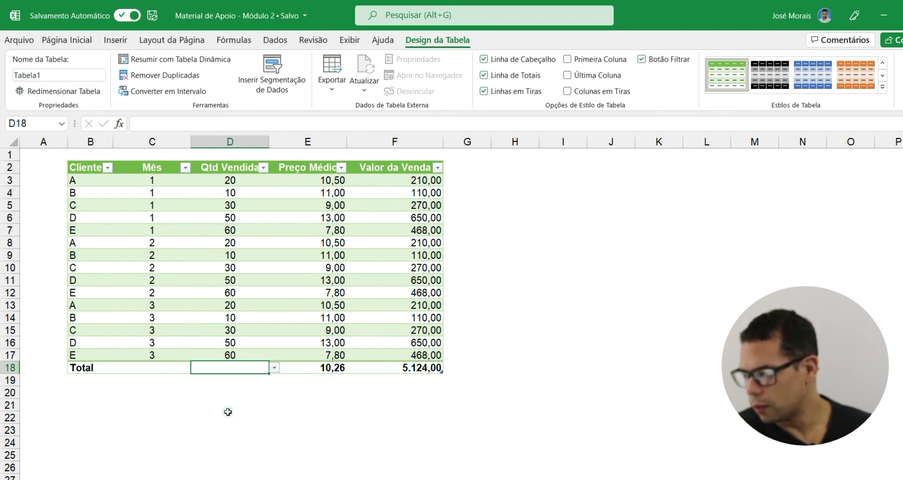
{"action": "left_click", "coordinate": [274, 370]}
{"action": "left_click", "coordinate": [235, 422]}
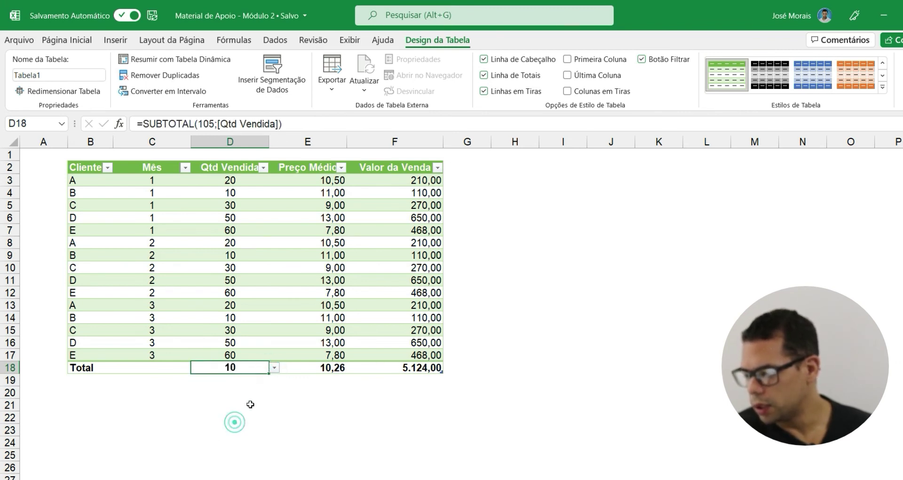
Step: Set the total row function for the Qtd Vendida column in D18 to the average (Média)
{"action": "left_click", "coordinate": [273, 369]}
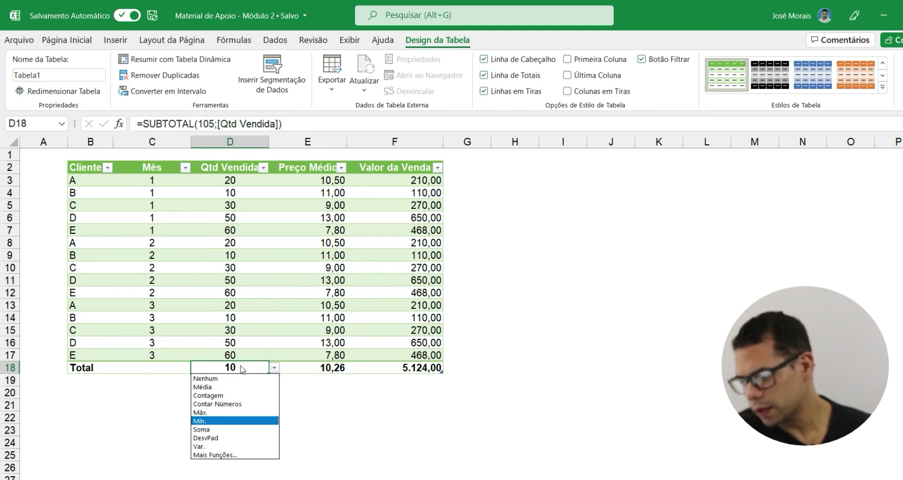
{"action": "left_click", "coordinate": [225, 387]}
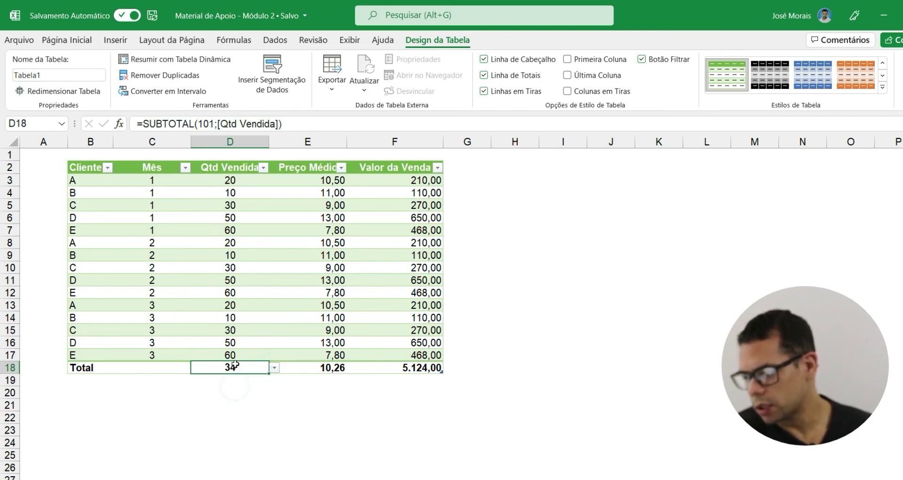